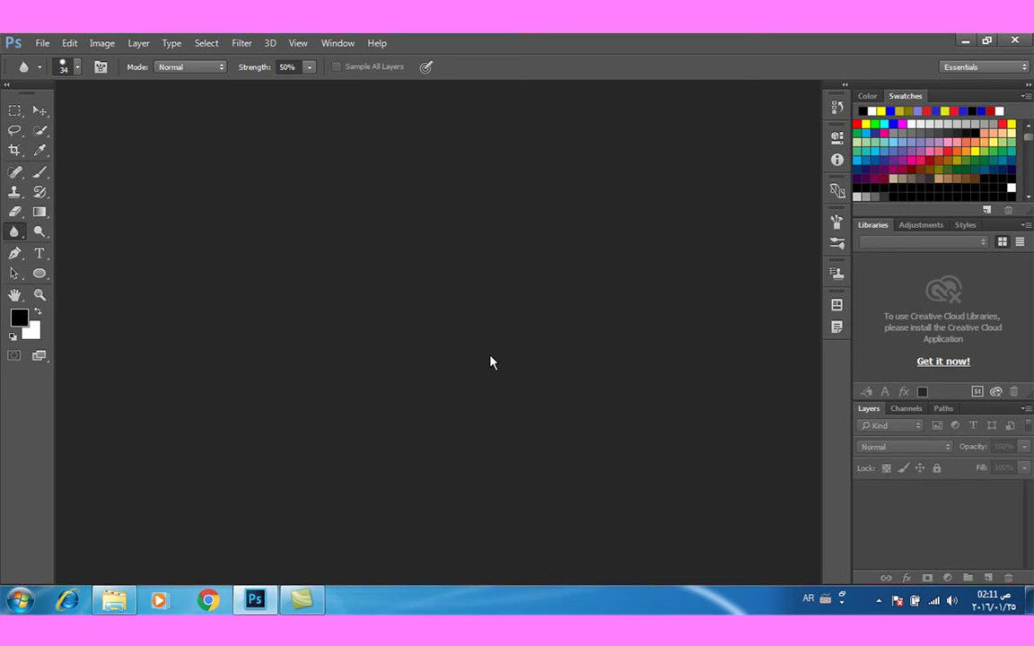
# Open the baby photo 1.jpg from the children's photos folder and zoom in to 300%
pyautogui.hotkey('ctrl', 'o')
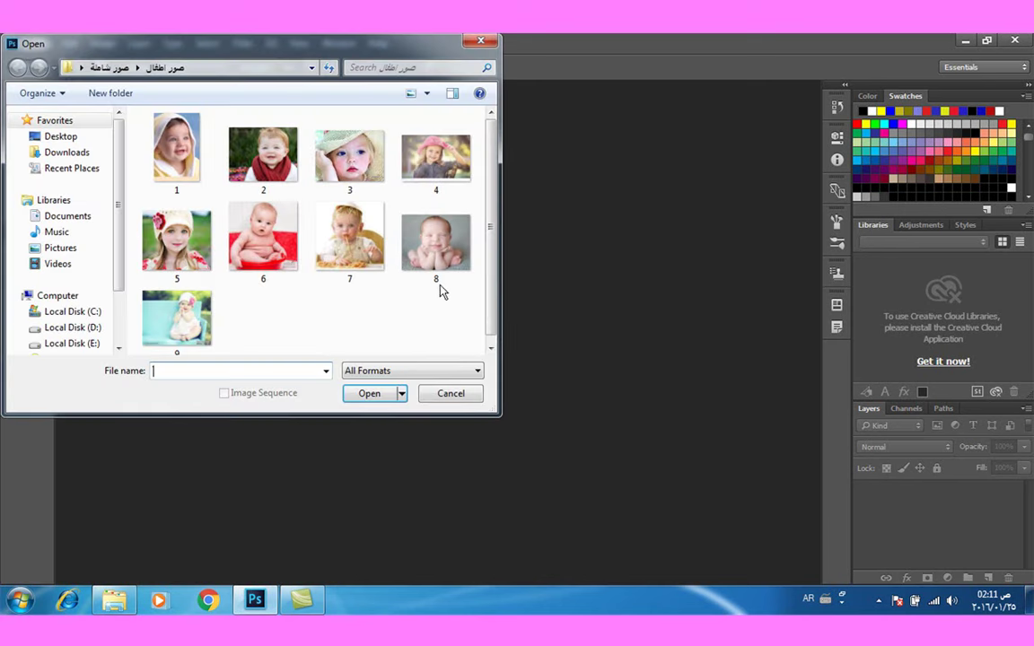
pyautogui.click(195, 184)
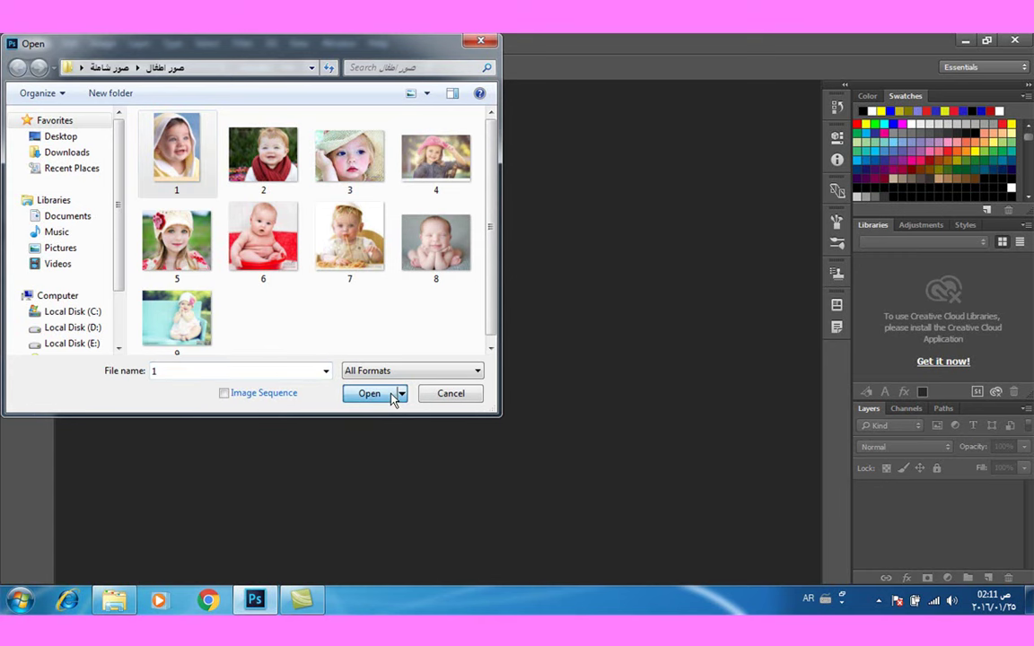
pyautogui.click(392, 396)
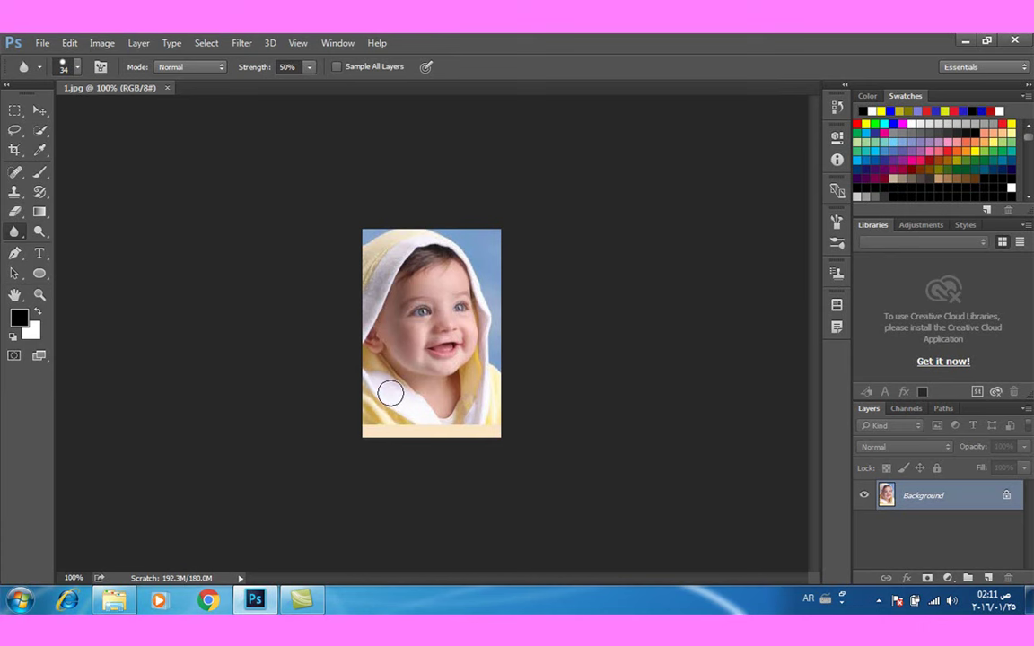
pyautogui.hotkey('ctrl', '+')
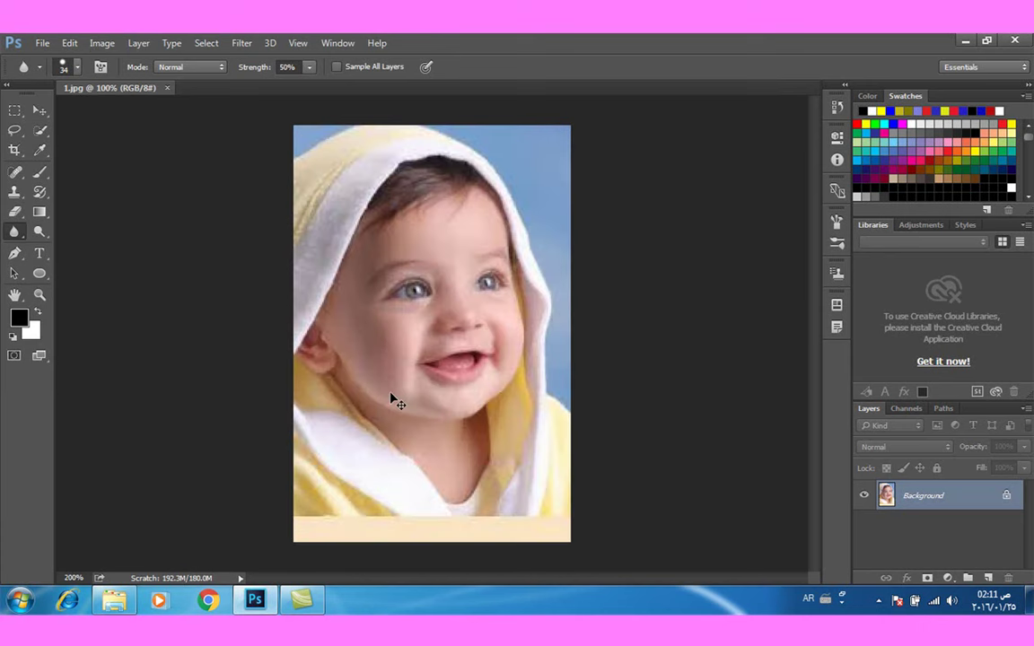
pyautogui.hotkey('ctrl', '+')
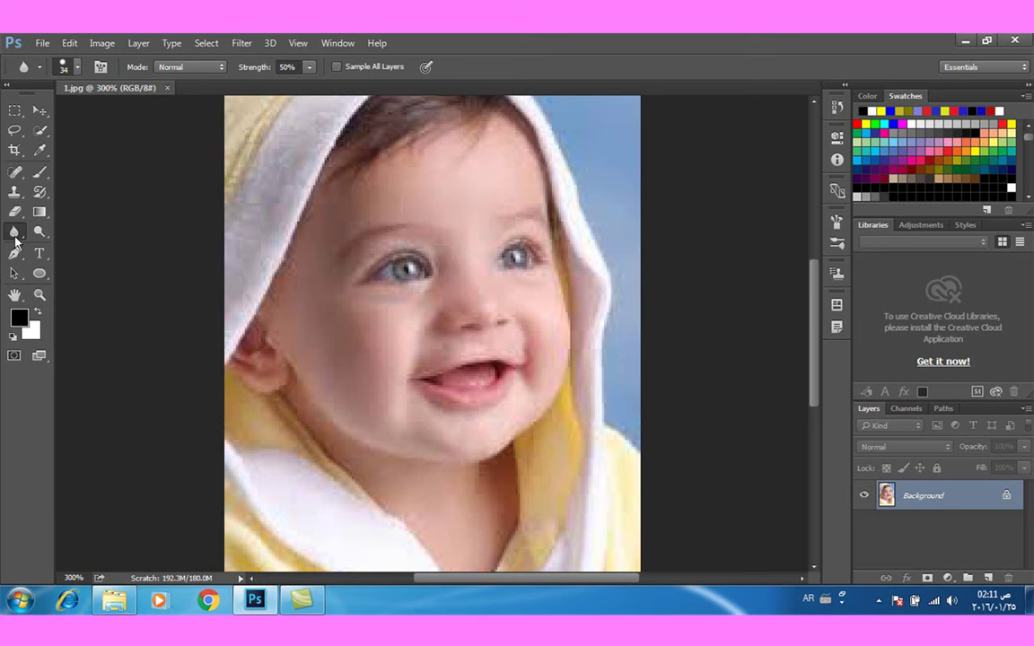
# Switch to the Blur Tool and give its brush 24 px size and 83% hardness
pyautogui.rightClick(16, 239)
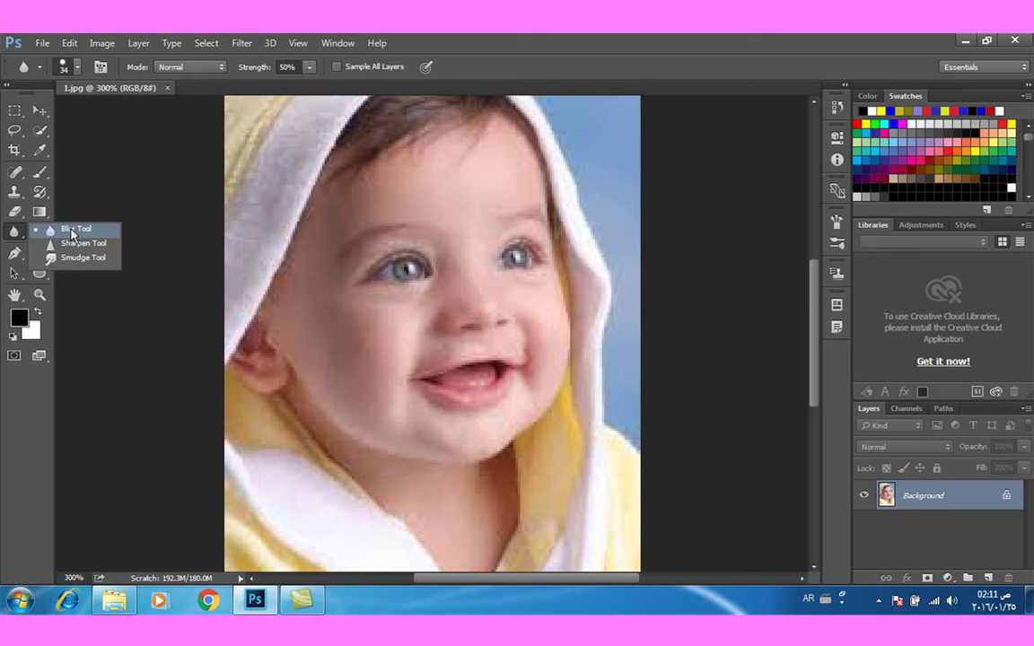
pyautogui.click(72, 231)
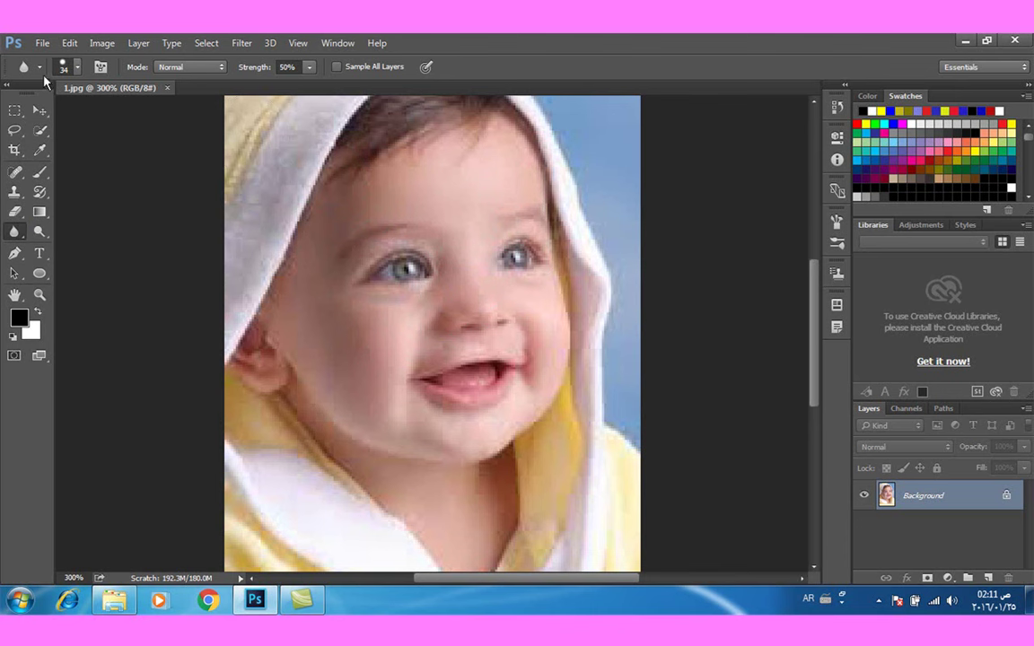
pyautogui.click(77, 69)
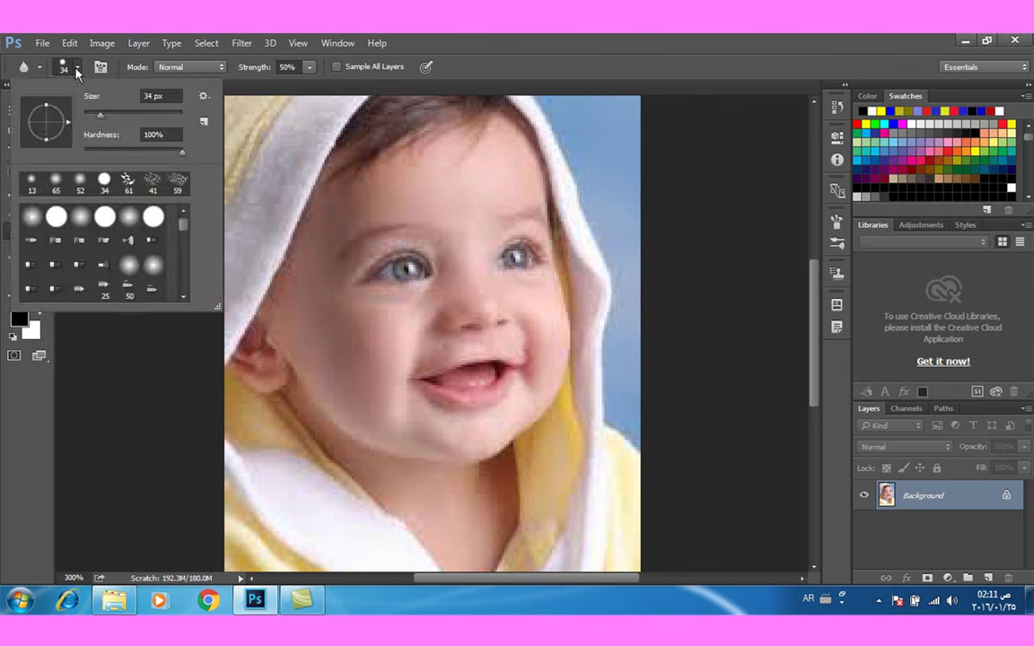
pyautogui.click(100, 115)
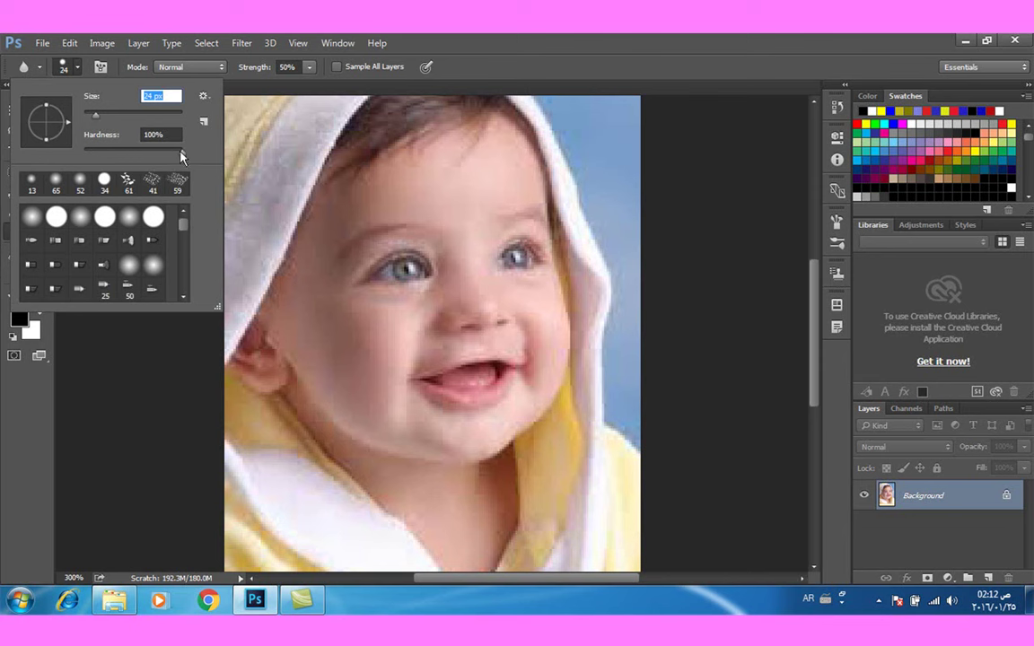
pyautogui.moveTo(181, 155); pyautogui.dragTo(168, 156)
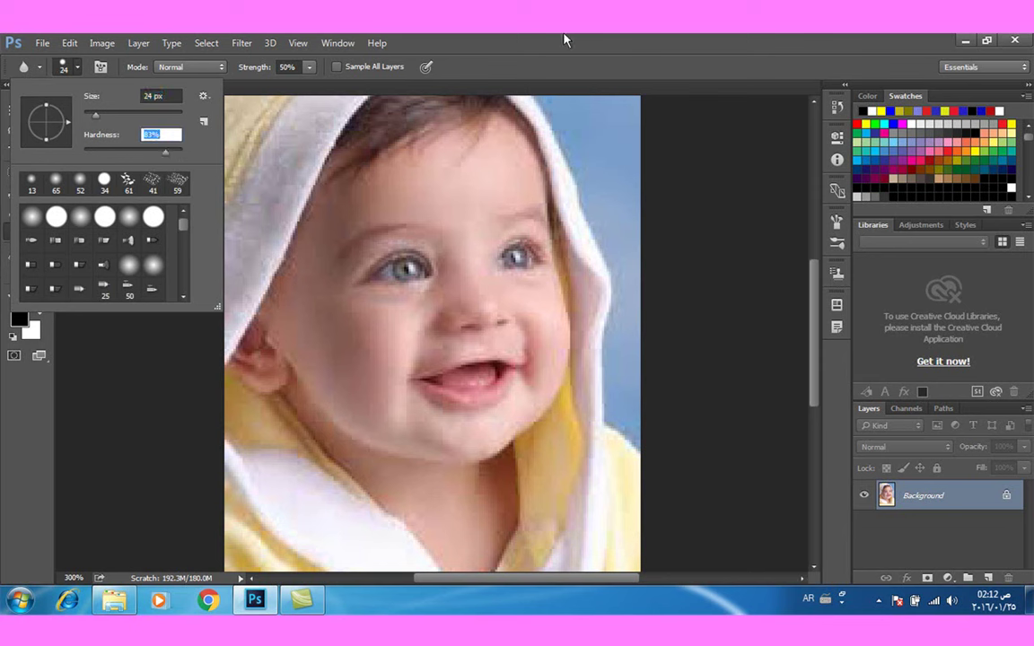
pyautogui.press('Return')
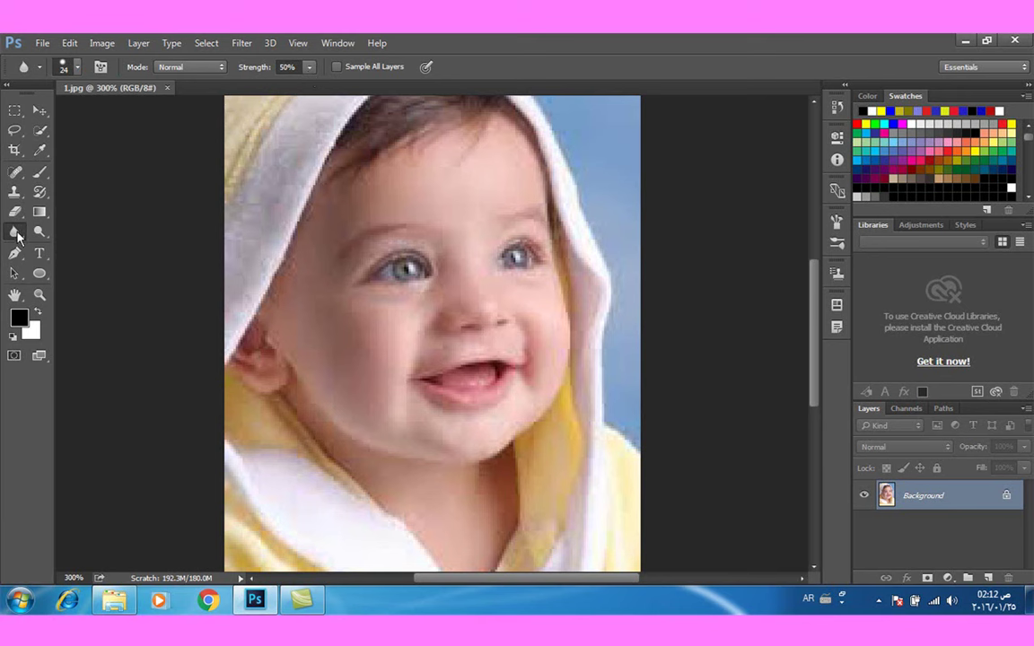
# Resize the blur brush to 18 px and lightly soften the baby's forehead
pyautogui.rightClick(472, 189)
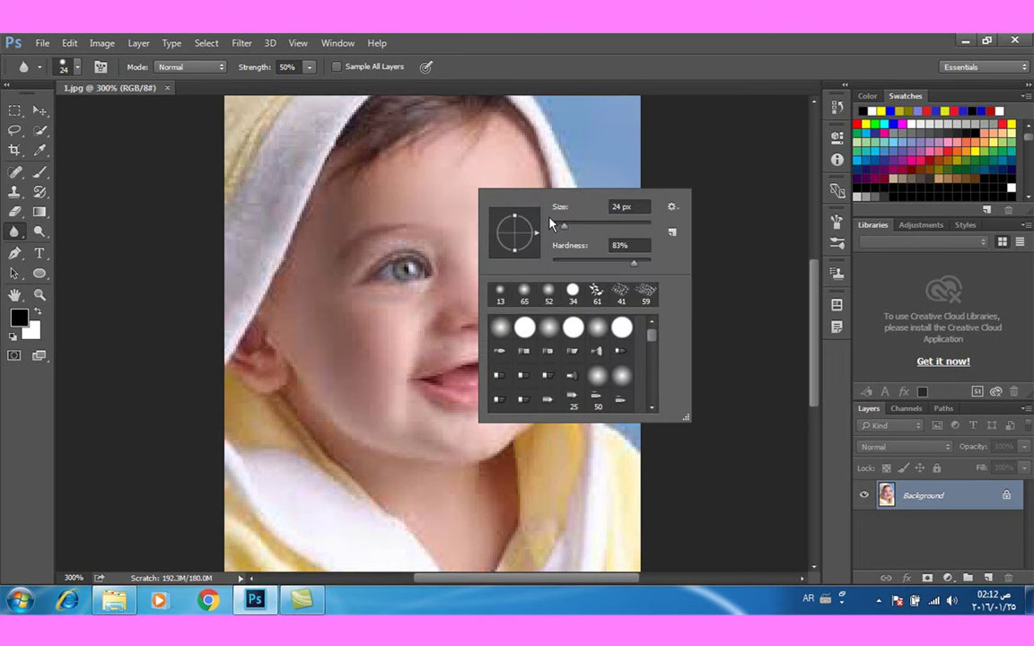
pyautogui.moveTo(565, 233); pyautogui.dragTo(563, 233)
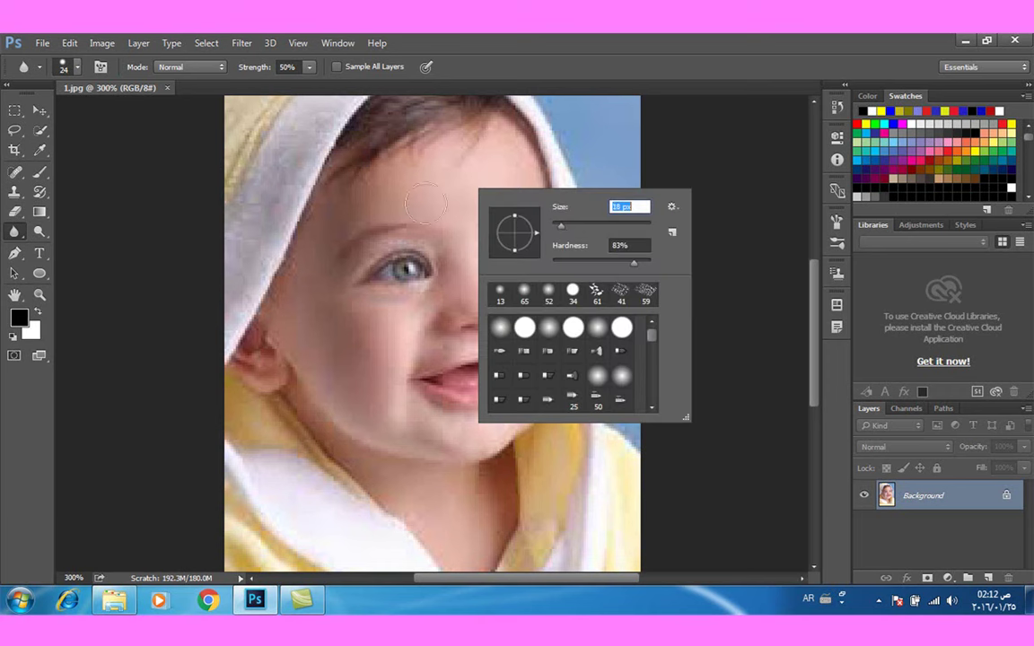
pyautogui.press('Return')
pyautogui.moveTo(489, 177)
pyautogui.mouseDown()
pyautogui.moveTo(497, 177)
pyautogui.moveTo(445, 173)
pyautogui.moveTo(337, 193)
pyautogui.moveTo(336, 222)
pyautogui.moveTo(447, 215)
pyautogui.mouseUp()
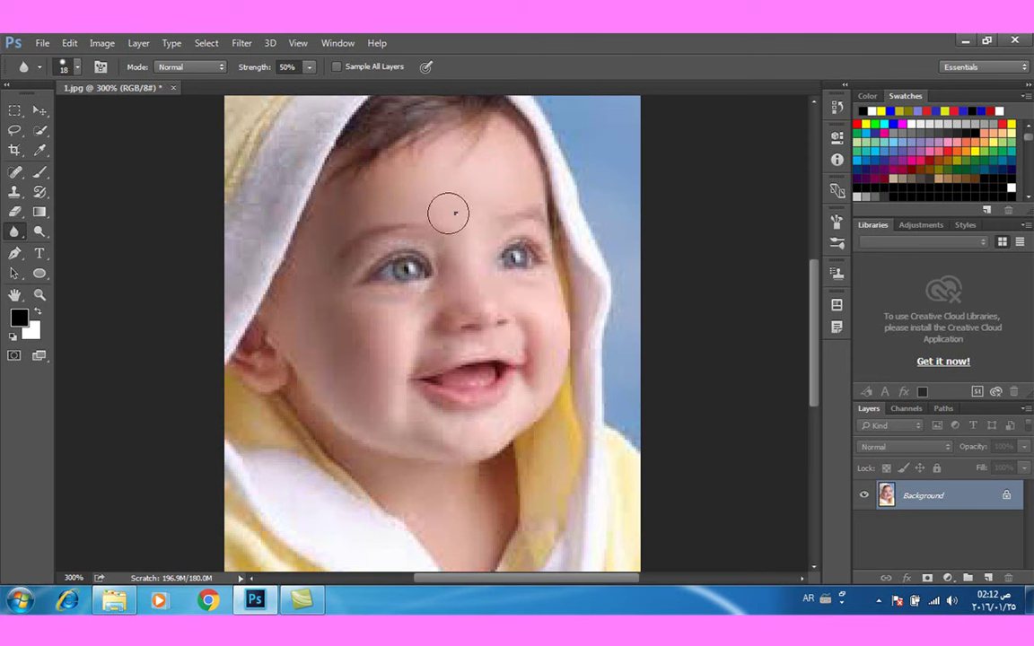
# Shrink the blur brush size to 7 px
pyautogui.rightClick(447, 216)
pyautogui.click(540, 253)
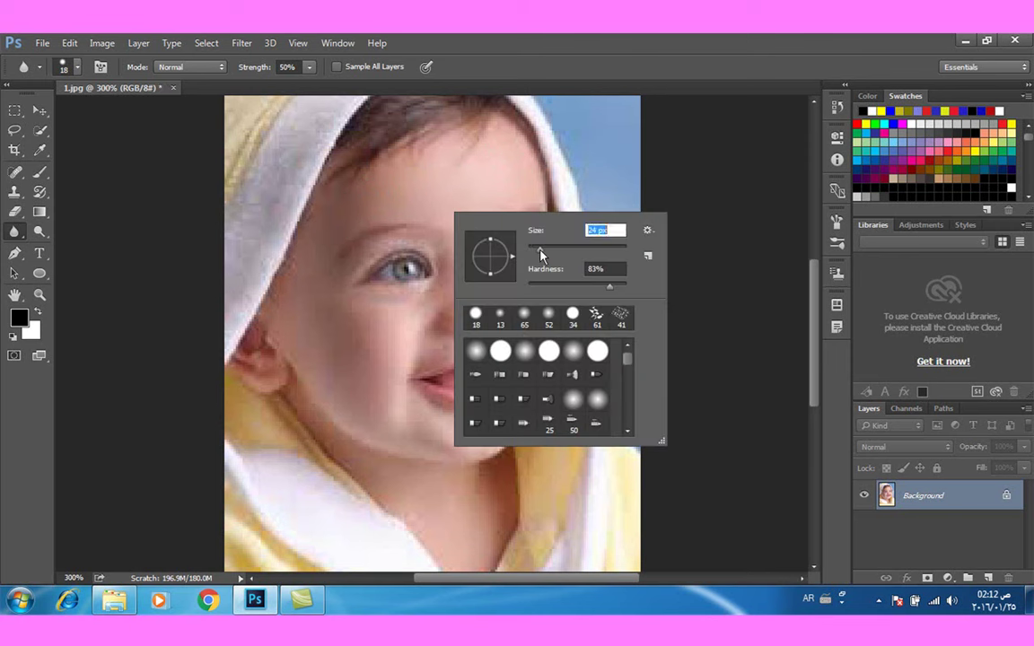
pyautogui.moveTo(536, 255); pyautogui.dragTo(532, 255)
# Blur the eyebrows, forehead, temple, cheek and chin with 7 px strokes
pyautogui.press('Return')
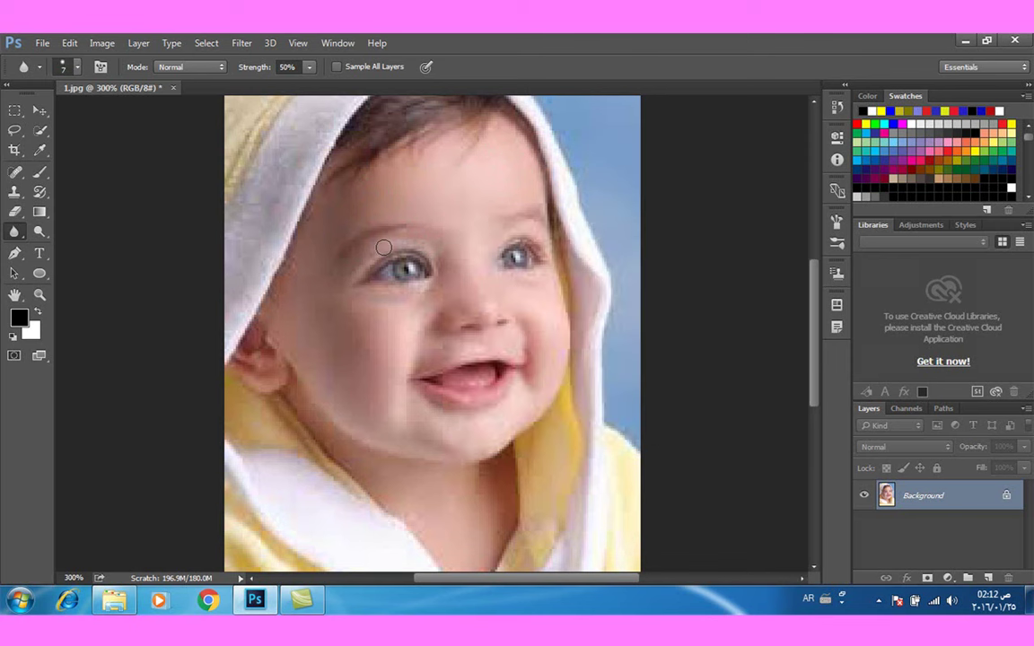
pyautogui.moveTo(364, 260)
pyautogui.mouseDown()
pyautogui.moveTo(424, 244)
pyautogui.moveTo(488, 305)
pyautogui.moveTo(409, 272)
pyautogui.moveTo(346, 315)
pyautogui.moveTo(385, 344)
pyautogui.moveTo(513, 340)
pyautogui.moveTo(529, 384)
pyautogui.moveTo(554, 316)
pyautogui.moveTo(507, 283)
pyautogui.moveTo(549, 272)
pyautogui.moveTo(496, 271)
pyautogui.moveTo(545, 275)
pyautogui.mouseUp()
pyautogui.moveTo(534, 233)
pyautogui.mouseDown()
pyautogui.moveTo(493, 229)
pyautogui.moveTo(519, 157)
pyautogui.moveTo(512, 169)
pyautogui.mouseUp()
pyautogui.moveTo(342, 397); pyautogui.dragTo(487, 416)
pyautogui.moveTo(476, 204); pyautogui.dragTo(326, 222)
pyautogui.moveTo(297, 271); pyautogui.dragTo(358, 338)
# Set the blur Strength to 78% and the brush size to 55 px
pyautogui.click(310, 67)
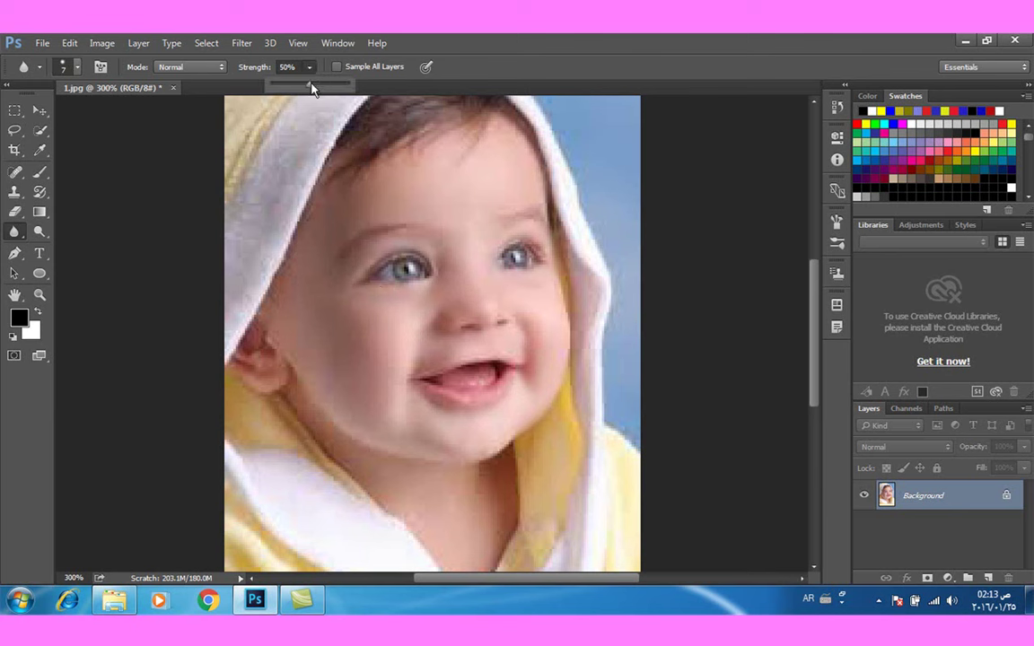
pyautogui.moveTo(331, 88); pyautogui.dragTo(332, 87)
pyautogui.click(77, 69)
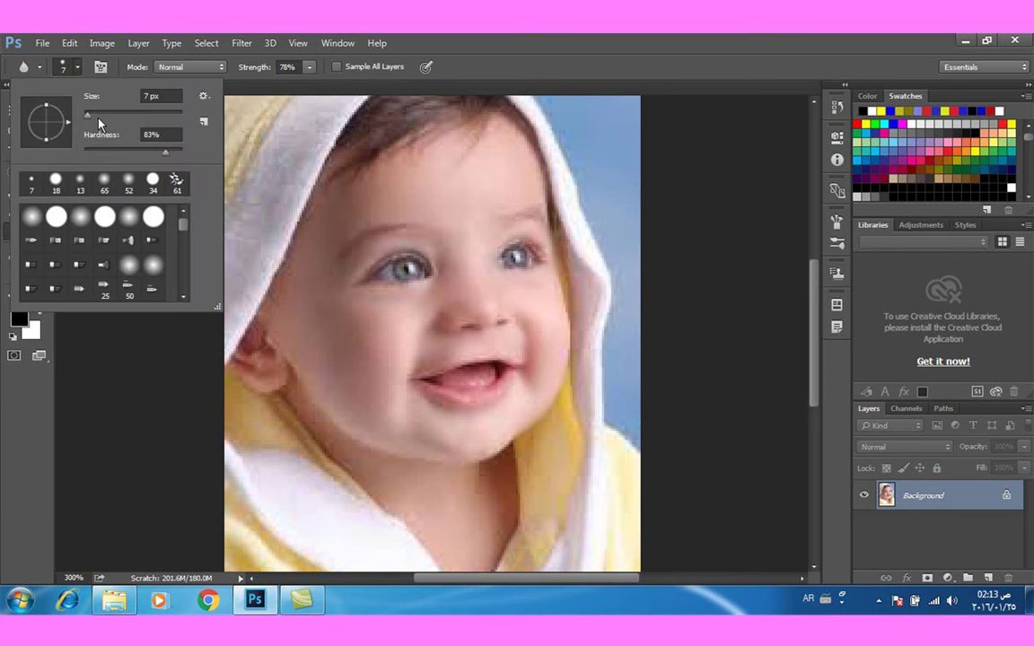
pyautogui.moveTo(87, 114); pyautogui.dragTo(110, 114)
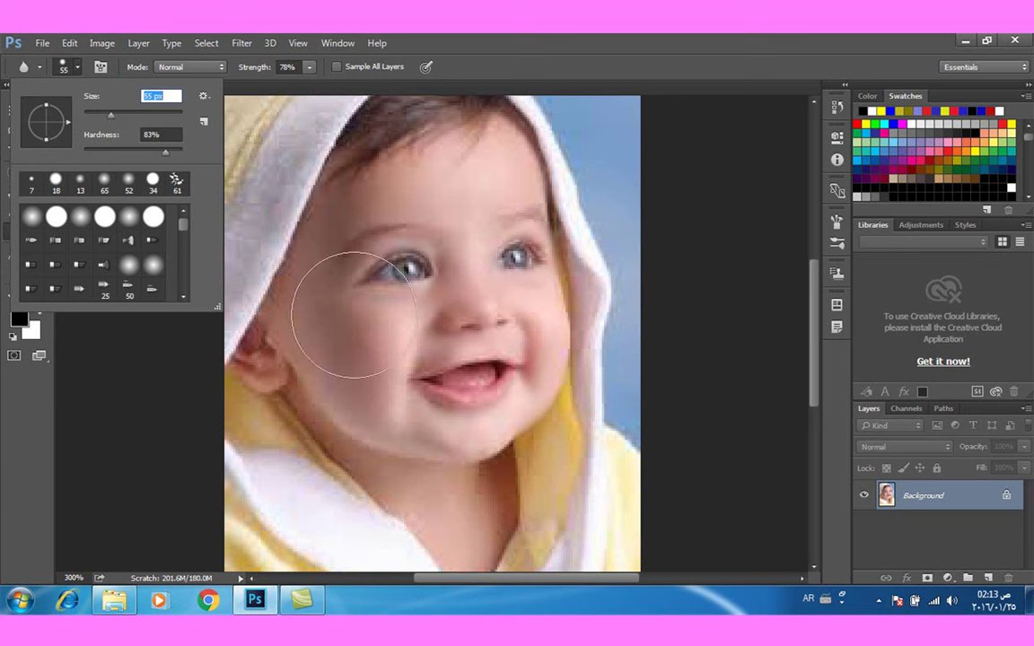
pyautogui.press('Return')
# Heavily blur the eyes, nose, cheek and mouth, then revert the photo with F12
pyautogui.moveTo(416, 312)
pyautogui.mouseDown()
pyautogui.moveTo(416, 294)
pyautogui.moveTo(503, 269)
pyautogui.moveTo(490, 293)
pyautogui.moveTo(497, 256)
pyautogui.moveTo(454, 254)
pyautogui.moveTo(411, 271)
pyautogui.moveTo(422, 300)
pyautogui.moveTo(356, 316)
pyautogui.moveTo(427, 300)
pyautogui.moveTo(444, 376)
pyautogui.moveTo(474, 369)
pyautogui.moveTo(464, 382)
pyautogui.moveTo(489, 363)
pyautogui.moveTo(491, 253)
pyautogui.moveTo(404, 242)
pyautogui.moveTo(412, 261)
pyautogui.moveTo(401, 267)
pyautogui.mouseUp()
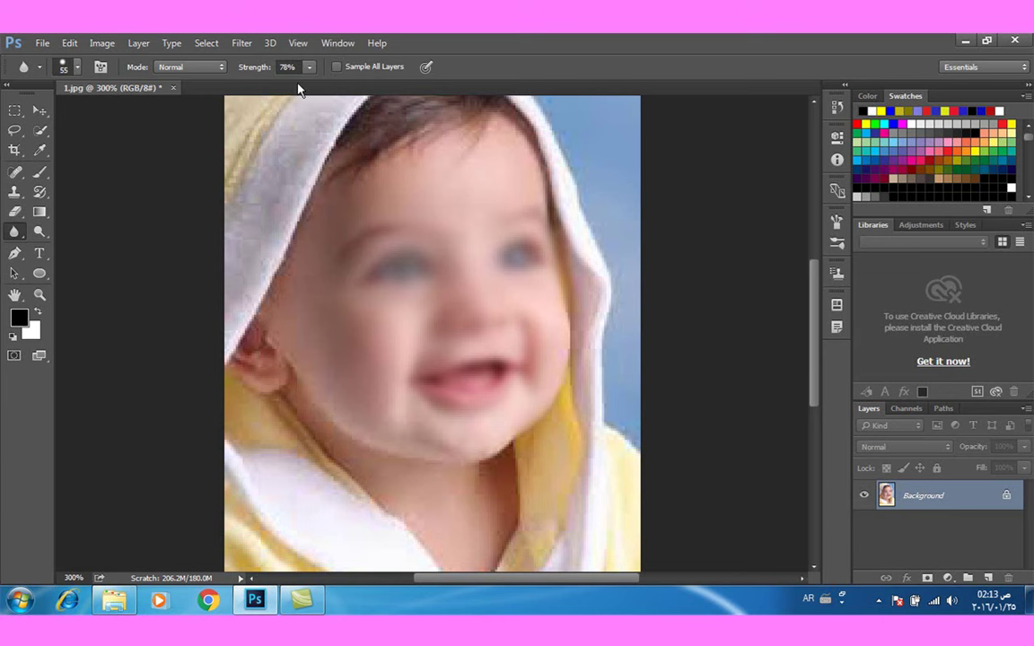
pyautogui.moveTo(411, 237)
pyautogui.mouseDown()
pyautogui.moveTo(439, 242)
pyautogui.moveTo(445, 258)
pyautogui.moveTo(465, 233)
pyautogui.moveTo(358, 347)
pyautogui.moveTo(391, 341)
pyautogui.mouseUp()
pyautogui.moveTo(413, 318); pyautogui.dragTo(425, 251)
pyautogui.moveTo(478, 260)
pyautogui.mouseDown()
pyautogui.moveTo(512, 347)
pyautogui.moveTo(434, 381)
pyautogui.moveTo(508, 324)
pyautogui.moveTo(485, 261)
pyautogui.moveTo(463, 292)
pyautogui.moveTo(449, 293)
pyautogui.mouseUp()
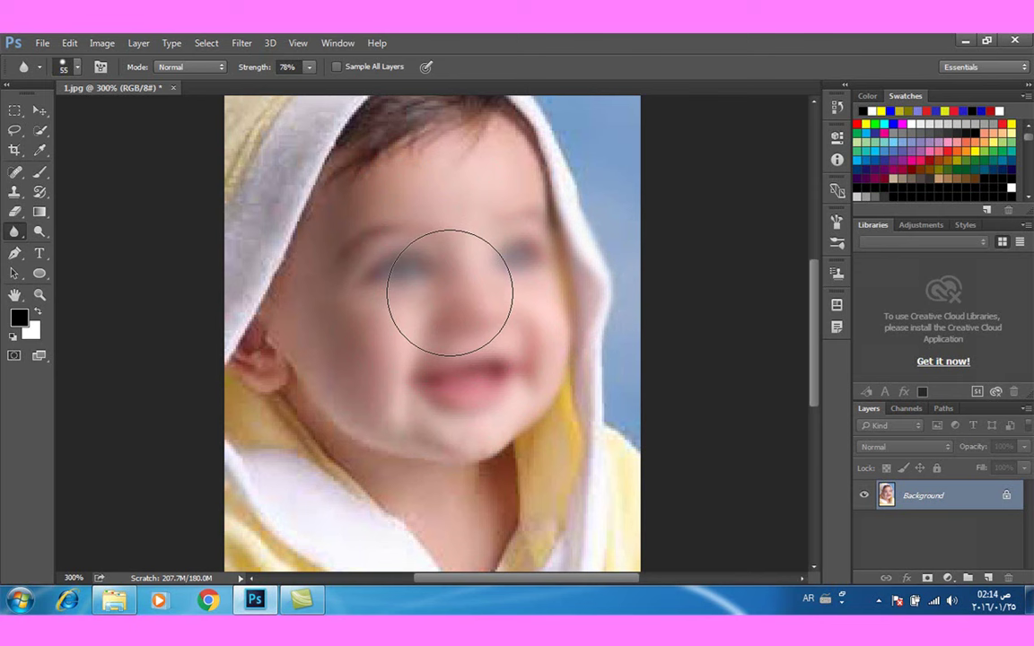
pyautogui.press('F12')
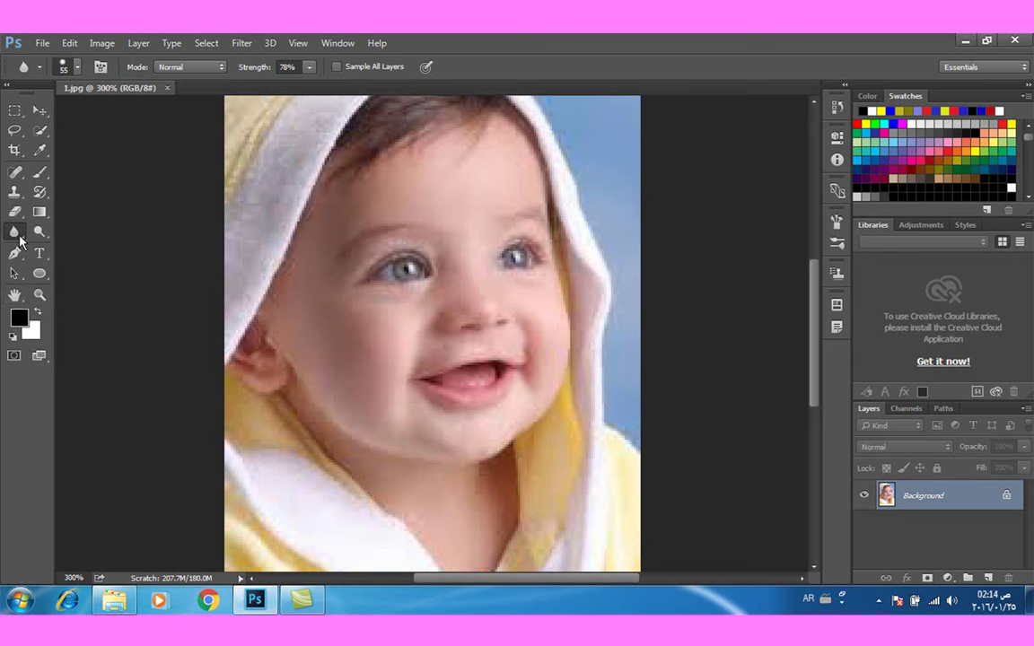
# Swap the Blur tool for the Sharpen Tool from the toolbox flyout
pyautogui.rightClick(375, 263)
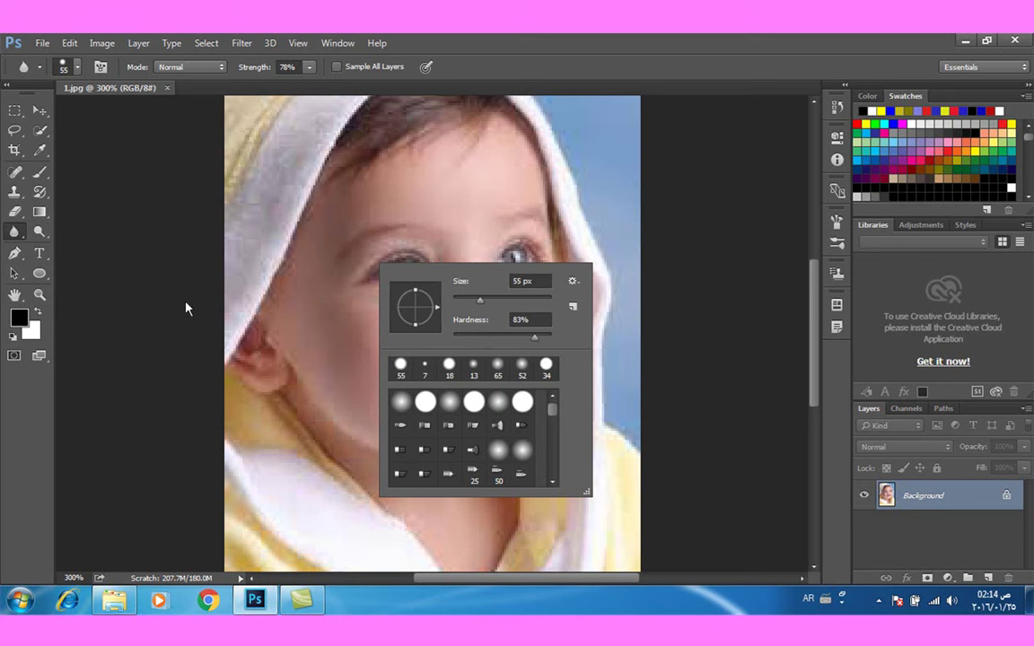
pyautogui.rightClick(14, 235)
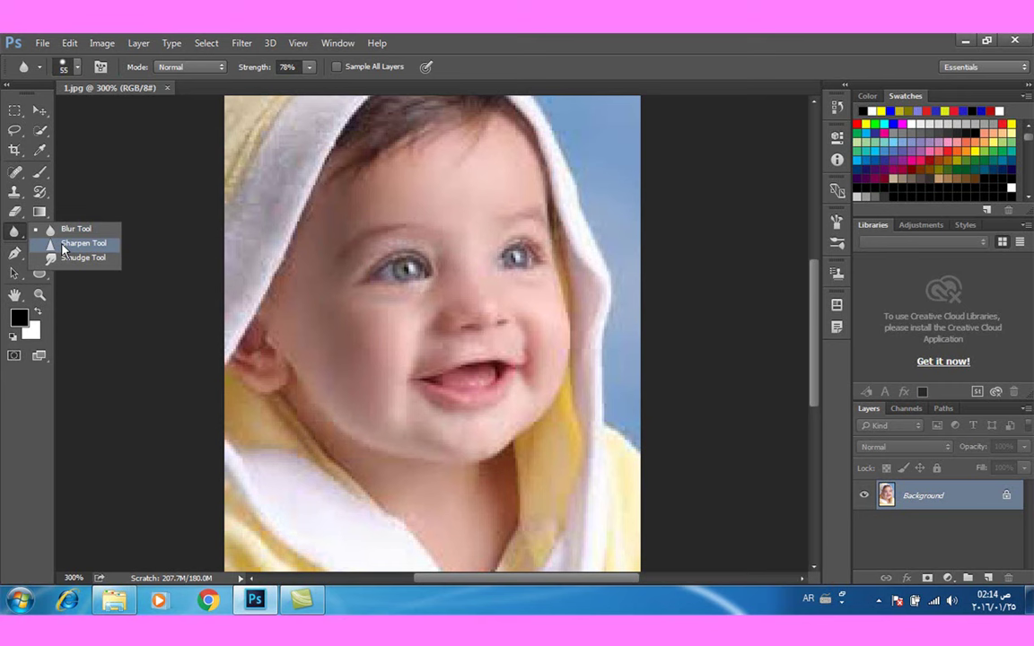
pyautogui.click(65, 244)
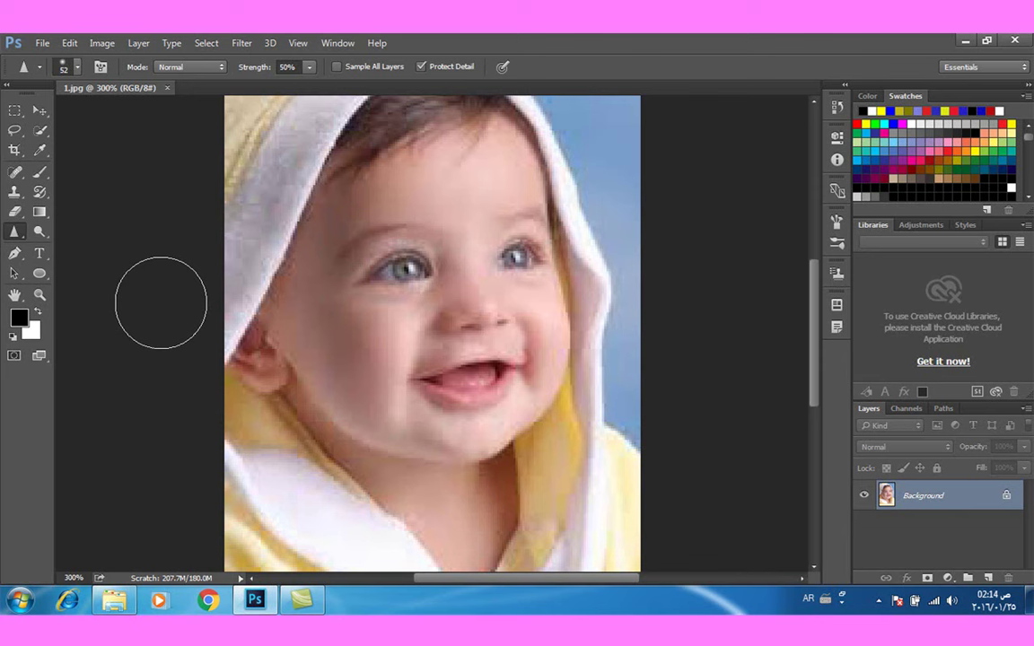
# Reduce the brush size to 13 px
pyautogui.click(78, 67)
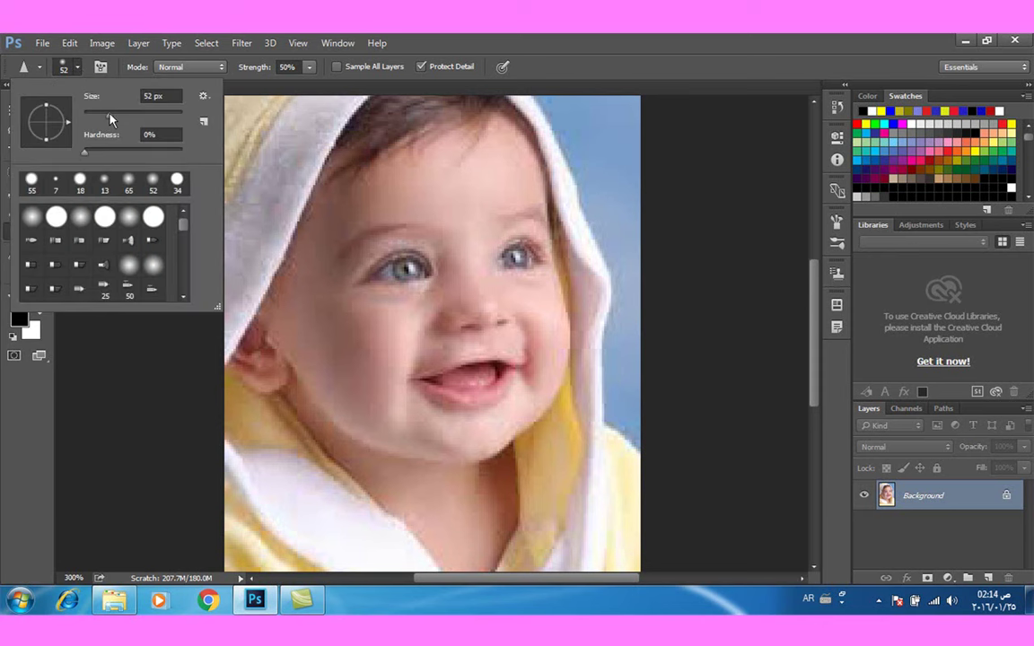
pyautogui.moveTo(110, 114); pyautogui.dragTo(99, 114)
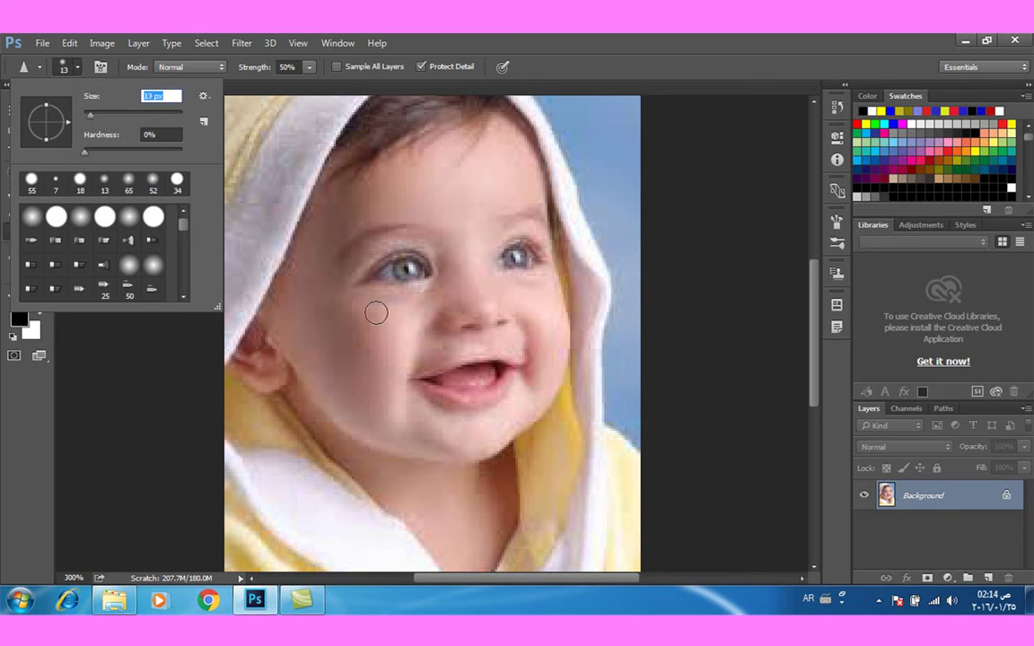
pyautogui.click(406, 305)
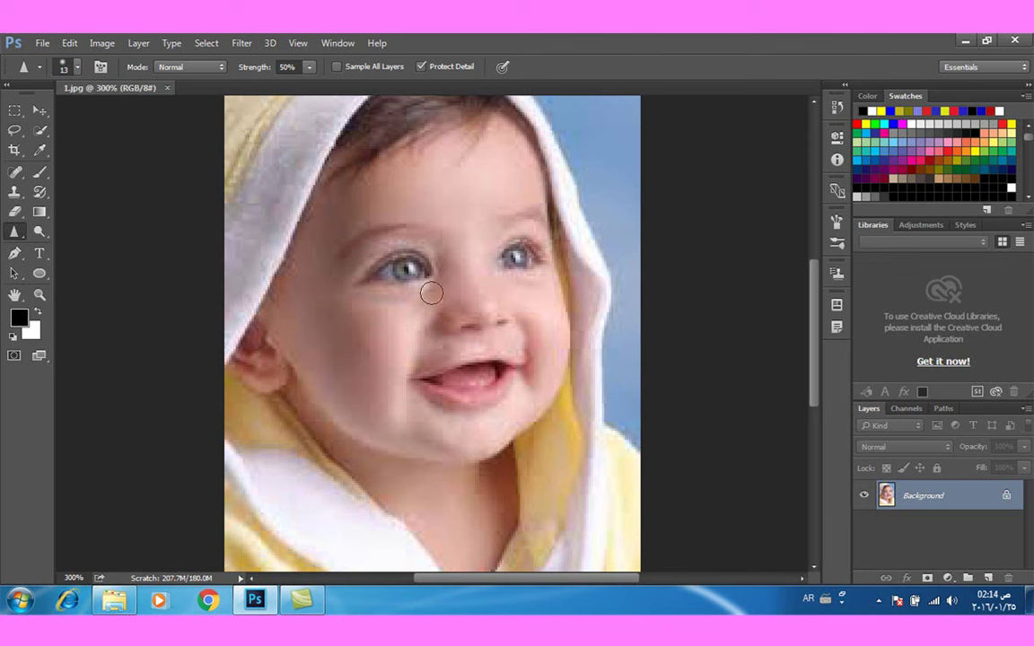
# Sharpen the cheek and both eyes, then undo the oversharpening
pyautogui.moveTo(392, 316); pyautogui.dragTo(393, 344)
pyautogui.moveTo(399, 296); pyautogui.dragTo(449, 302)
pyautogui.moveTo(448, 250); pyautogui.dragTo(402, 321)
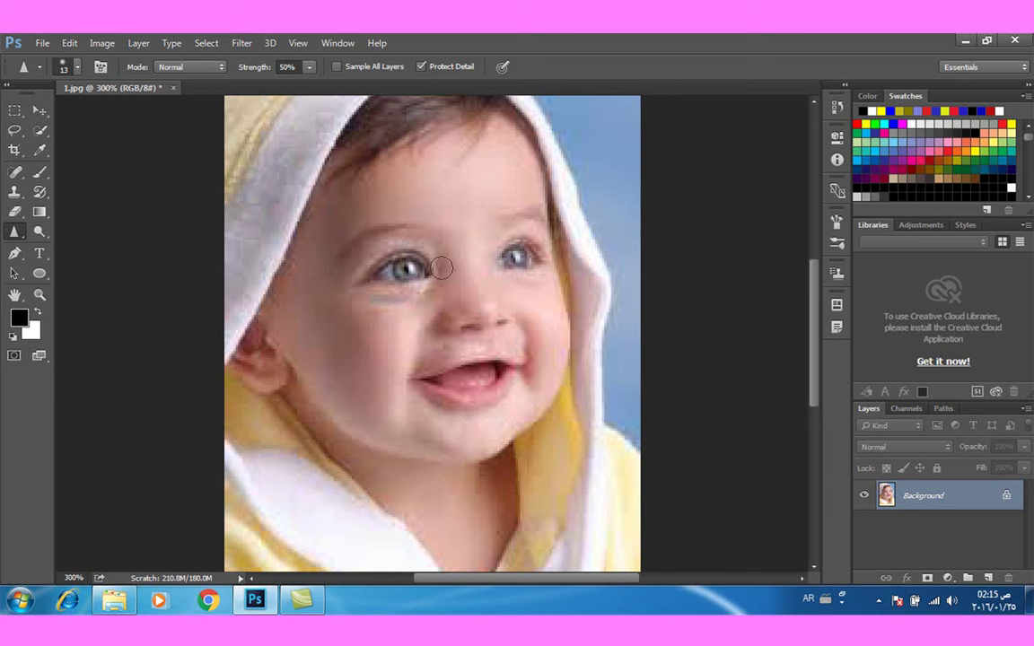
pyautogui.moveTo(381, 276)
pyautogui.mouseDown()
pyautogui.moveTo(416, 286)
pyautogui.moveTo(411, 275)
pyautogui.moveTo(424, 272)
pyautogui.moveTo(397, 285)
pyautogui.mouseUp()
pyautogui.moveTo(516, 262); pyautogui.dragTo(526, 257)
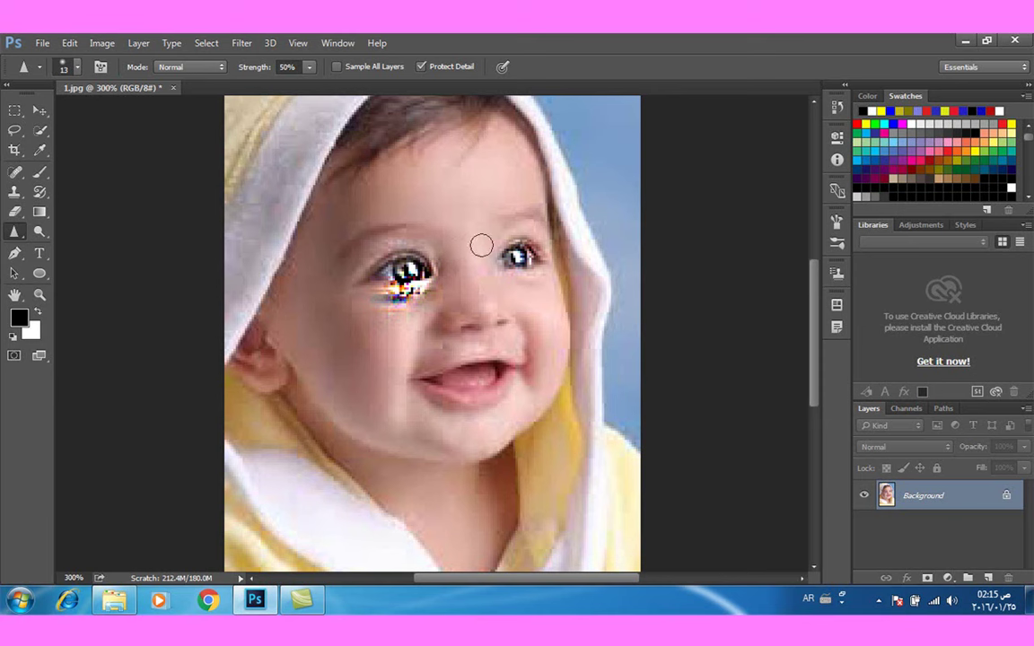
pyautogui.hotkey('ctrl', 'z')
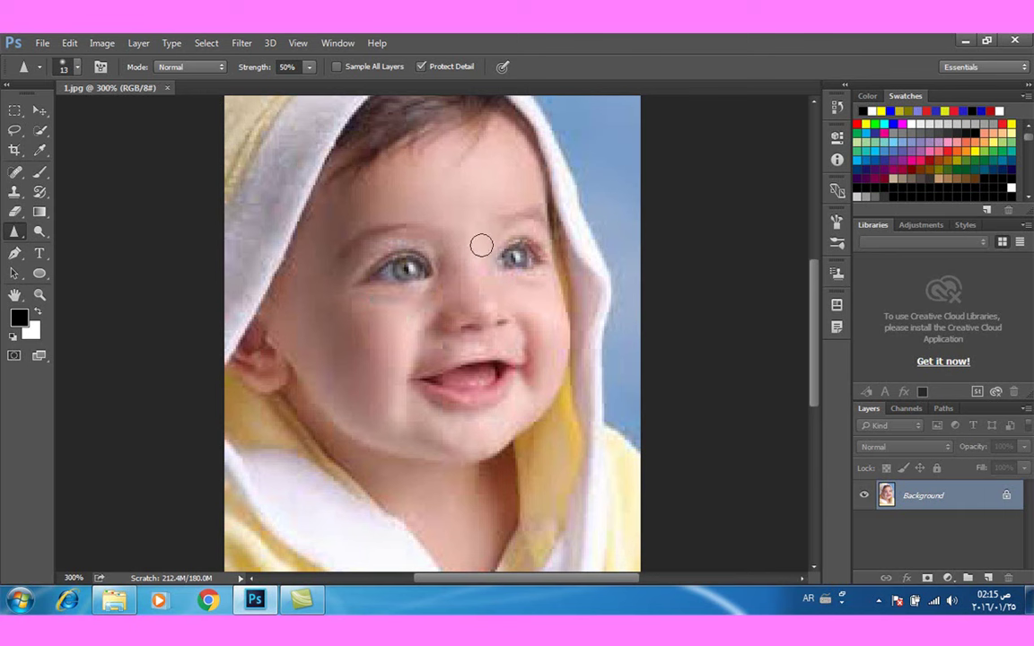
# Switch to the Smudge Tool and smear the baby's forehead
pyautogui.rightClick(16, 234)
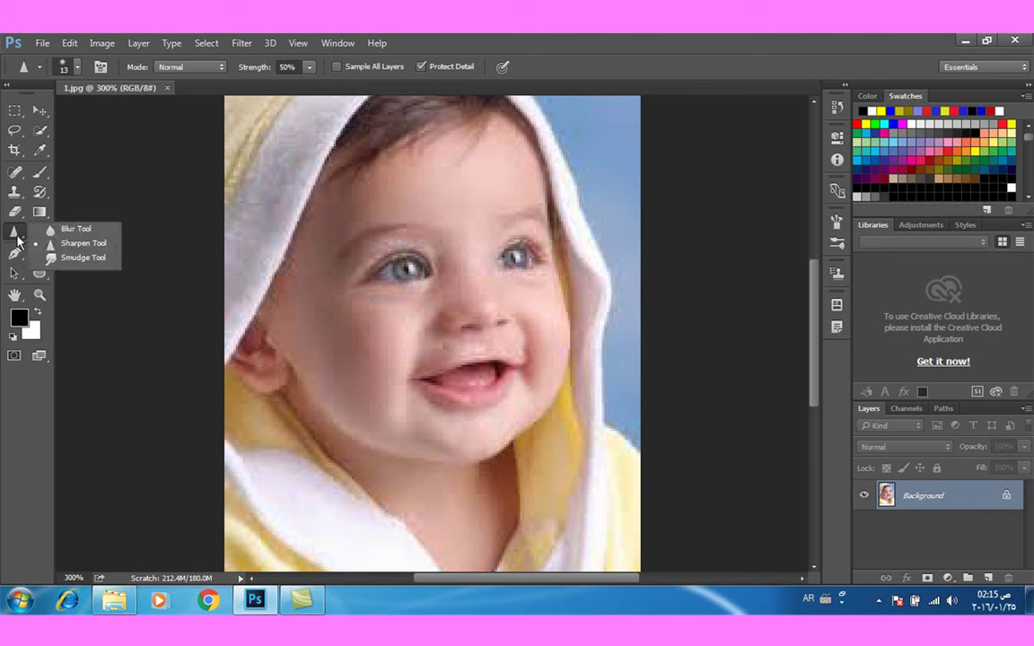
pyautogui.click(74, 258)
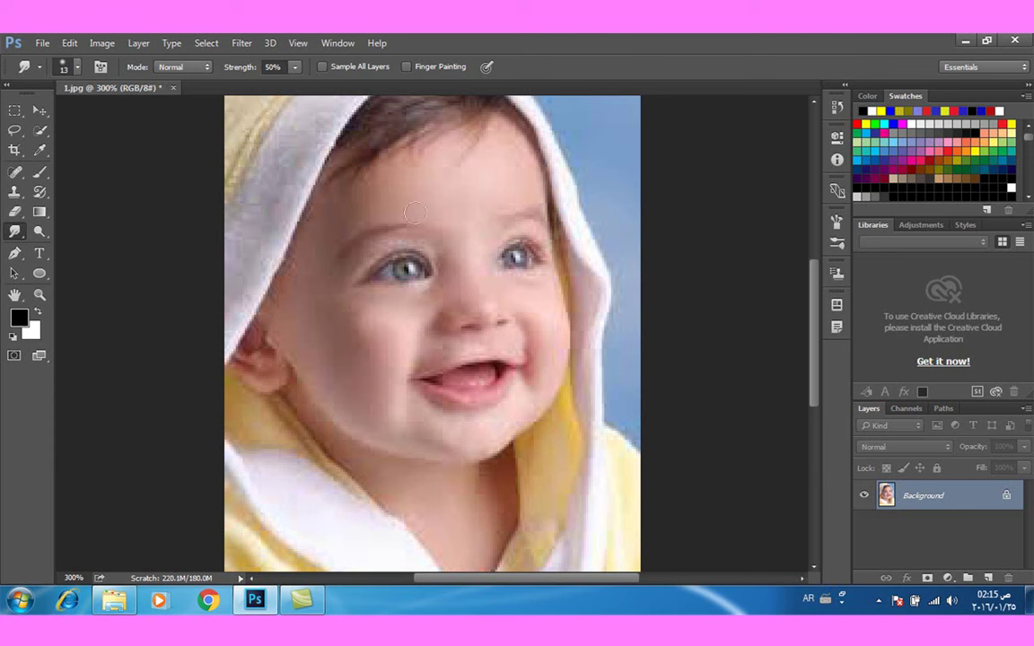
pyautogui.moveTo(431, 196); pyautogui.dragTo(486, 178)
pyautogui.moveTo(517, 176); pyautogui.dragTo(476, 183)
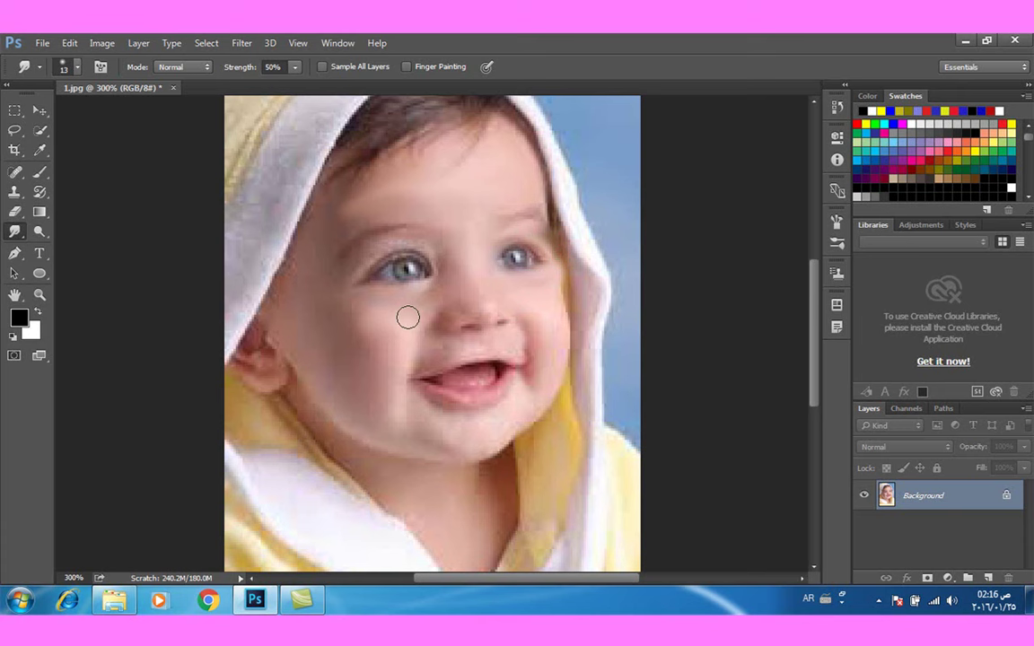
# Smear the left cheek and both eyes into distorted smudges
pyautogui.moveTo(408, 316)
pyautogui.mouseDown()
pyautogui.moveTo(325, 324)
pyautogui.moveTo(384, 364)
pyautogui.moveTo(390, 401)
pyautogui.moveTo(416, 420)
pyautogui.moveTo(492, 434)
pyautogui.moveTo(549, 376)
pyautogui.moveTo(556, 336)
pyautogui.moveTo(547, 311)
pyautogui.moveTo(522, 313)
pyautogui.mouseUp()
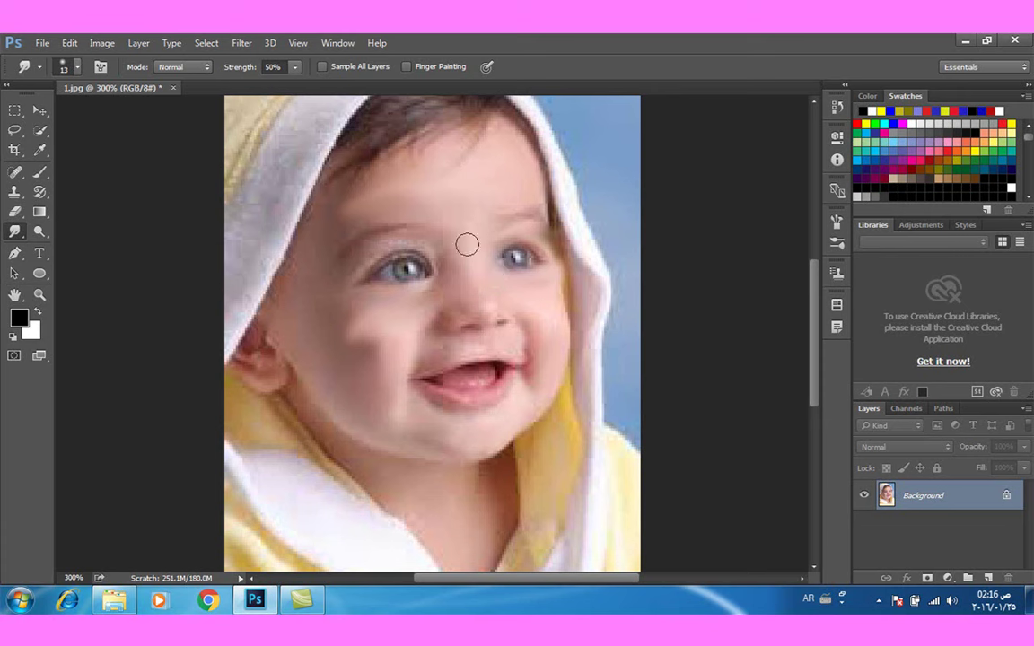
pyautogui.moveTo(427, 261); pyautogui.dragTo(315, 286)
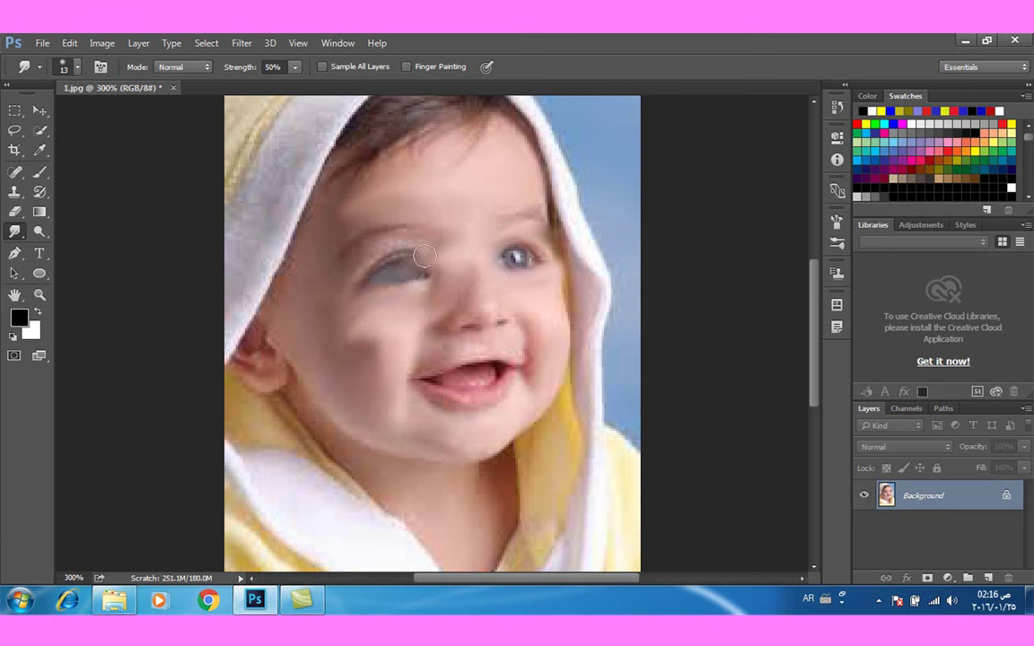
pyautogui.moveTo(518, 262)
pyautogui.mouseDown()
pyautogui.moveTo(517, 299)
pyautogui.moveTo(438, 388)
pyautogui.mouseUp()
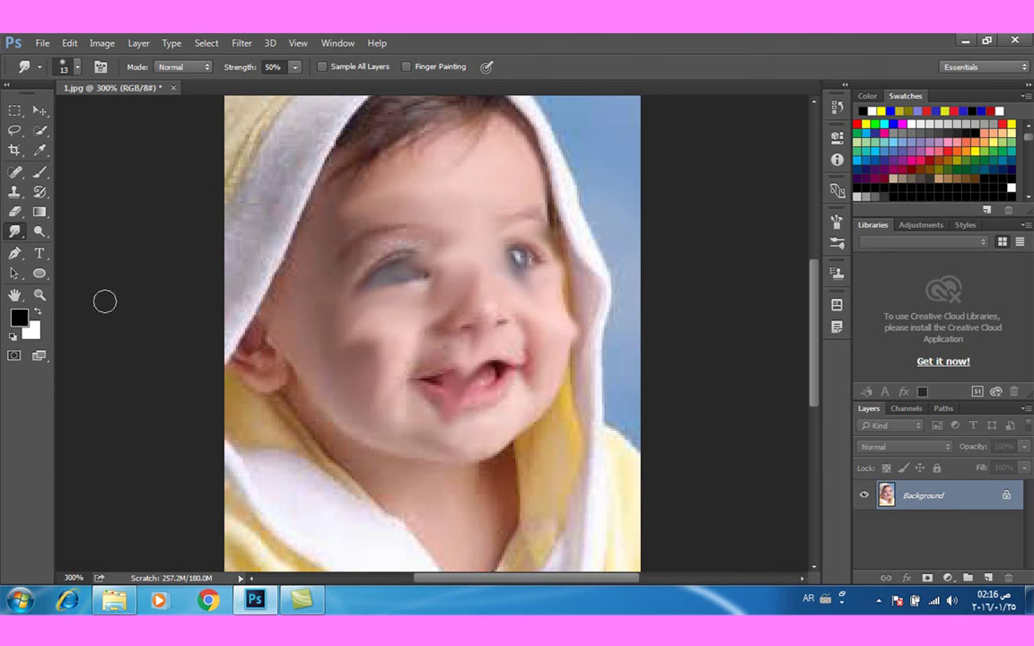
pyautogui.rightClick(13, 233)
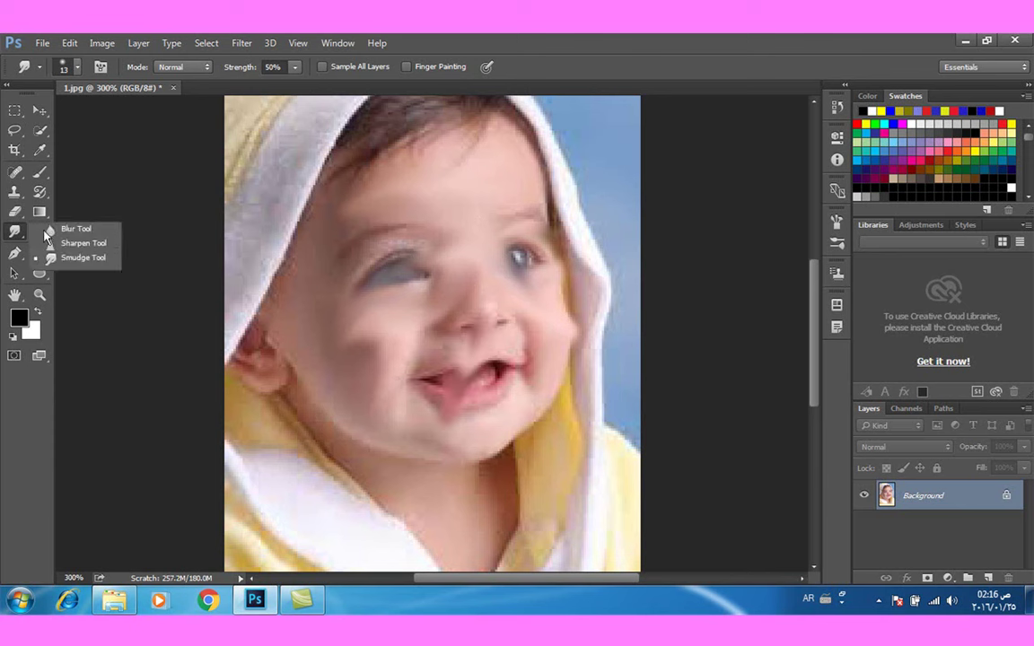
# Return to the Blur Tool, revert with F12, and heavily blur the eyes, nose, cheeks and mouth
pyautogui.click(72, 228)
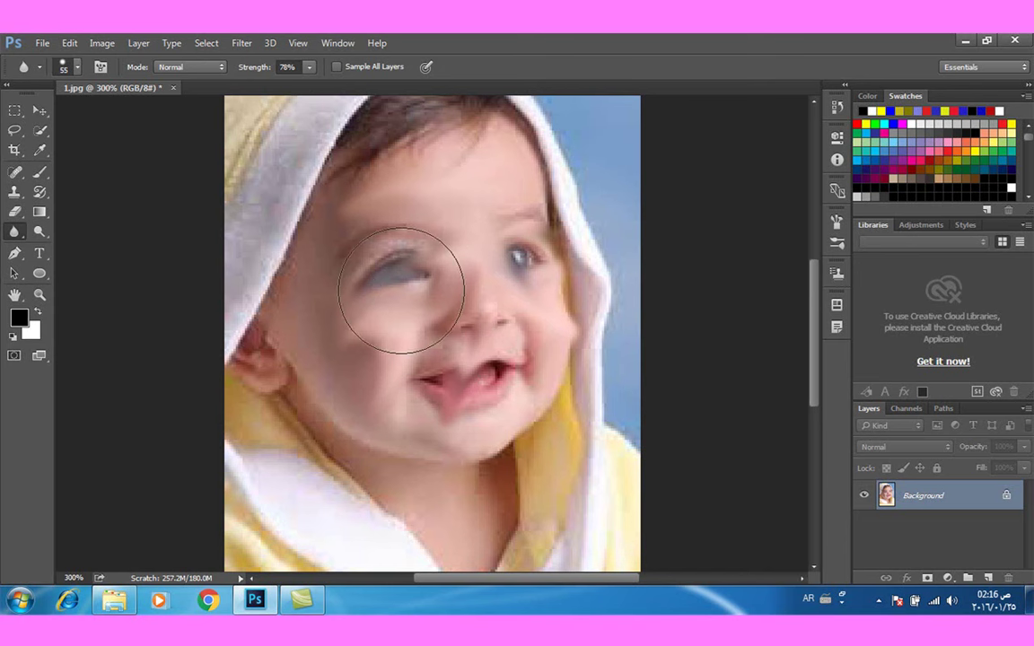
pyautogui.press('F12')
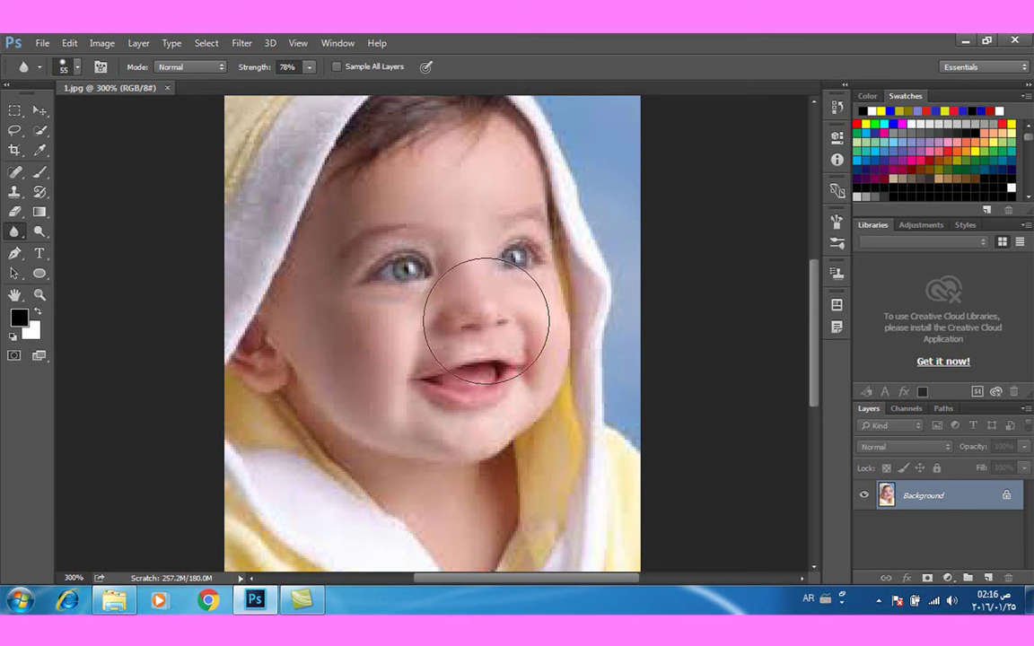
pyautogui.moveTo(355, 308)
pyautogui.mouseDown()
pyautogui.moveTo(438, 300)
pyautogui.moveTo(377, 324)
pyautogui.moveTo(423, 289)
pyautogui.moveTo(524, 370)
pyautogui.moveTo(422, 284)
pyautogui.moveTo(504, 331)
pyautogui.moveTo(505, 347)
pyautogui.mouseUp()
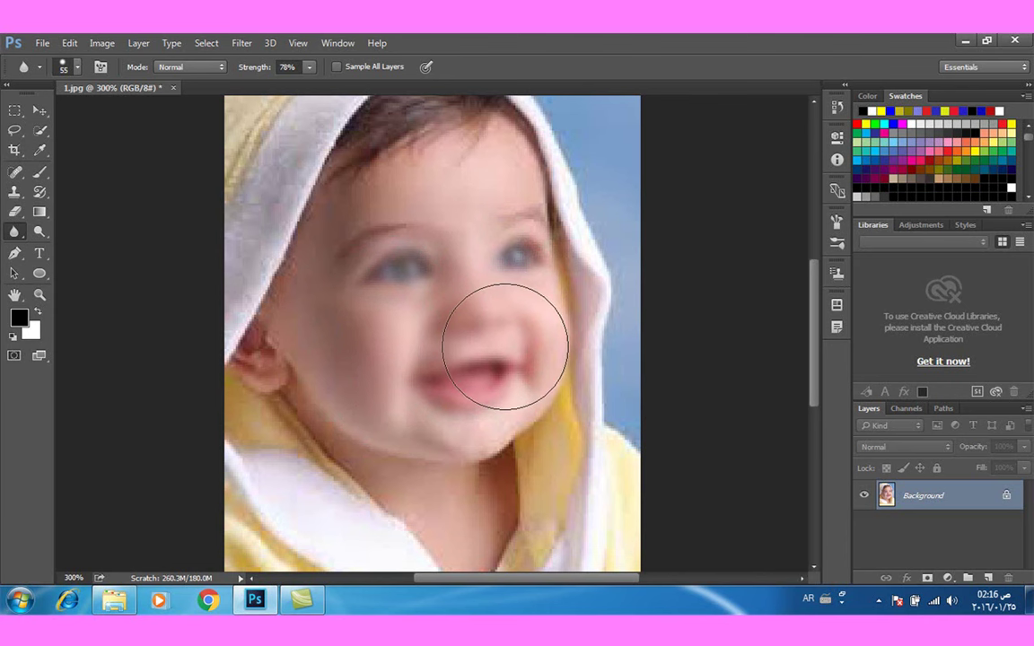
pyautogui.moveTo(504, 346)
pyautogui.mouseDown()
pyautogui.moveTo(519, 323)
pyautogui.moveTo(497, 308)
pyautogui.mouseUp()
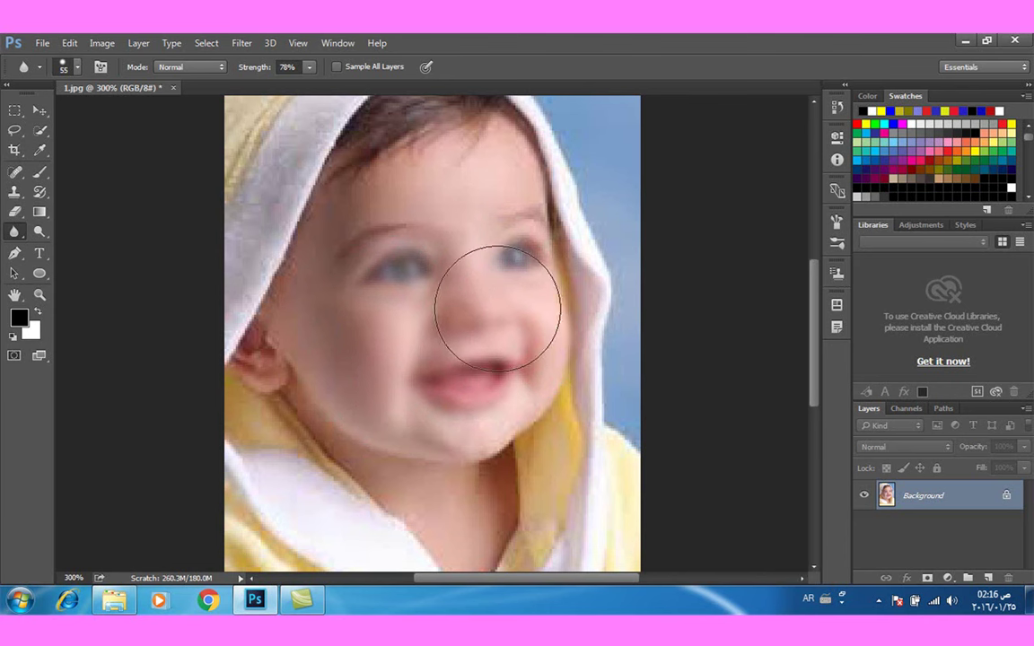